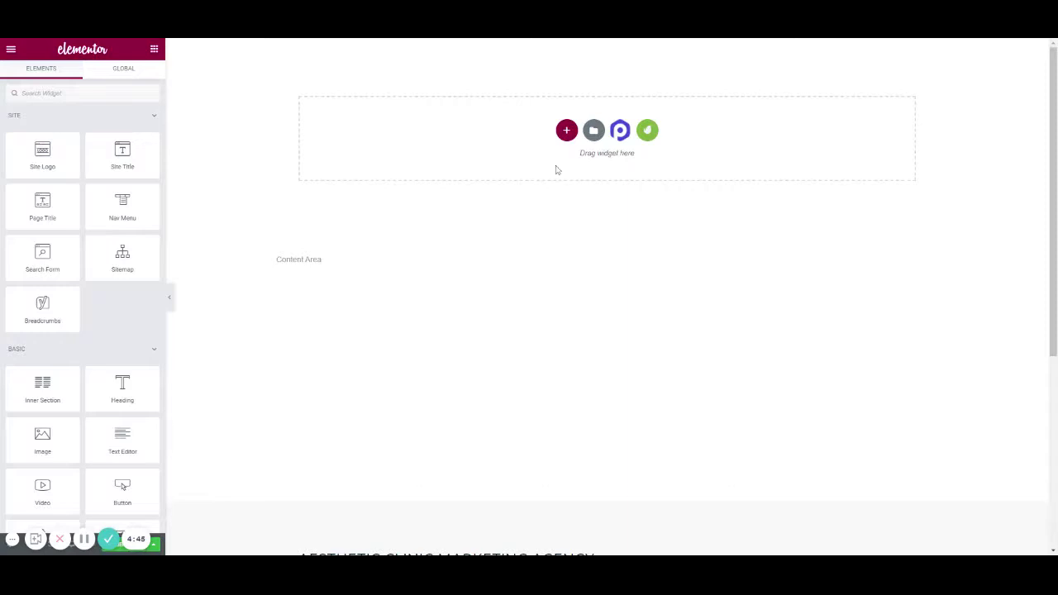
Step: Insert the light beige library header block with logo, navigation and social icons, and switch its navigation to Test Menu
click(599, 132)
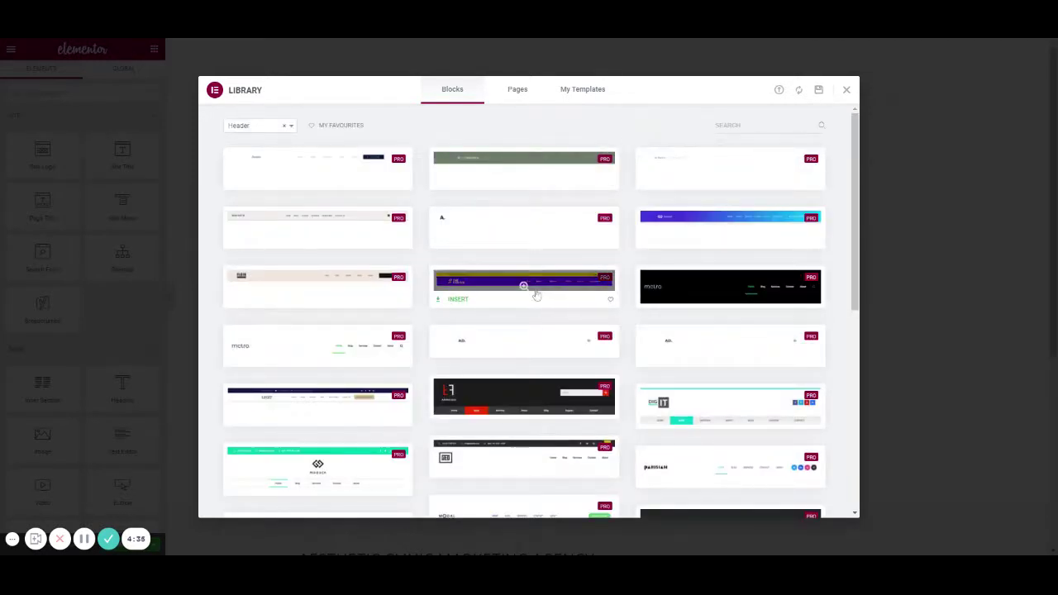
click(250, 241)
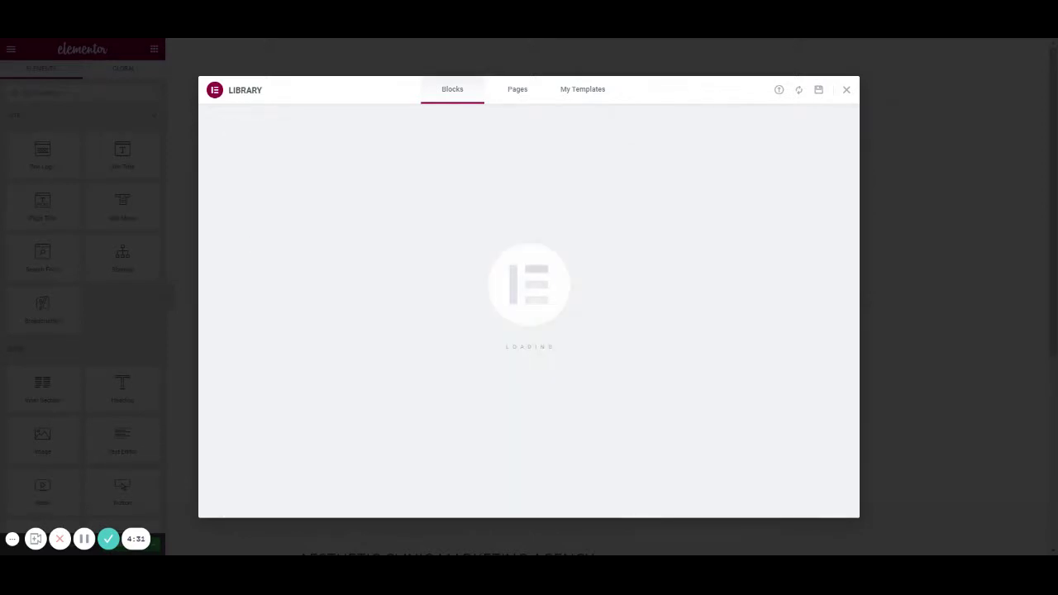
key(Escape)
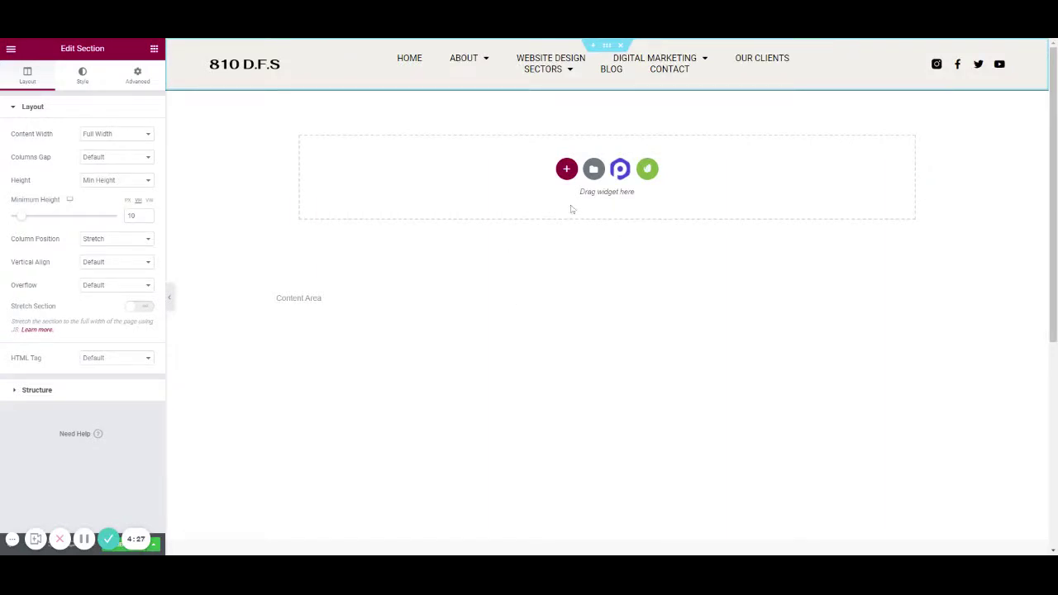
click(725, 69)
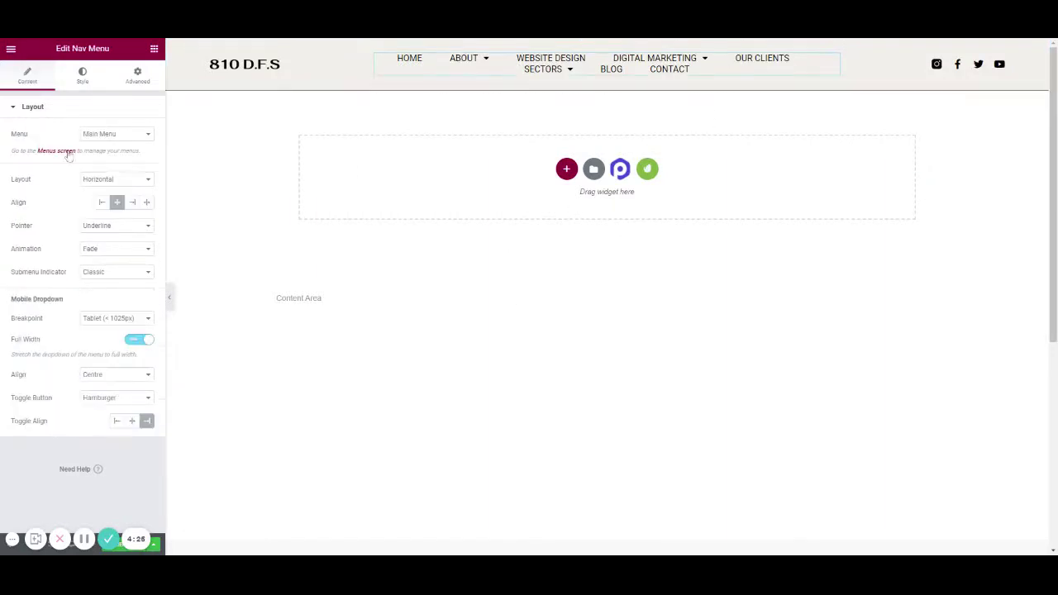
click(105, 147)
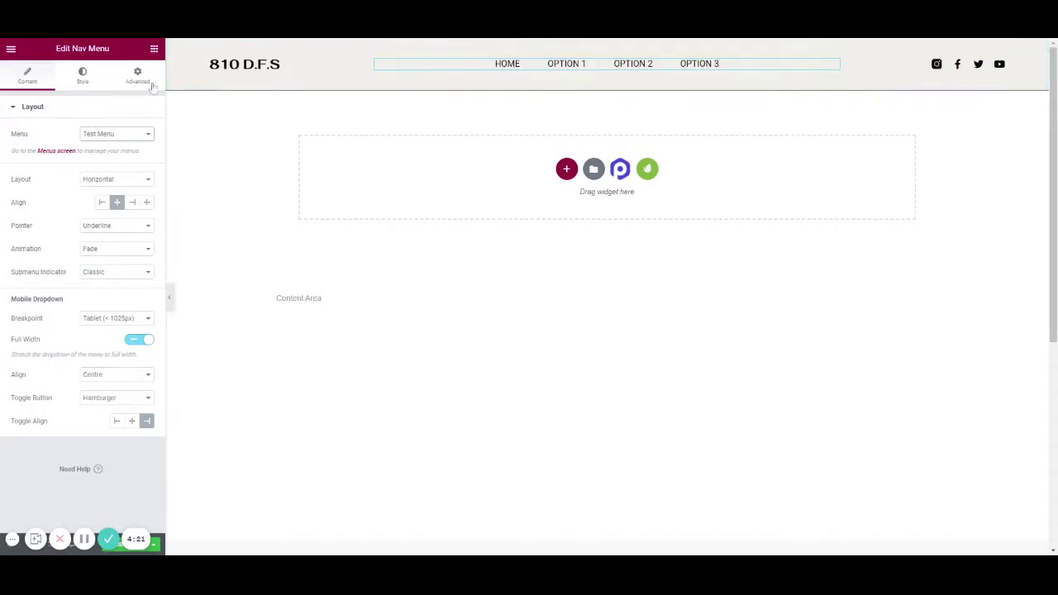
Step: Search the widgets for a button and add one above the navigation menu in the header's middle column
click(154, 49)
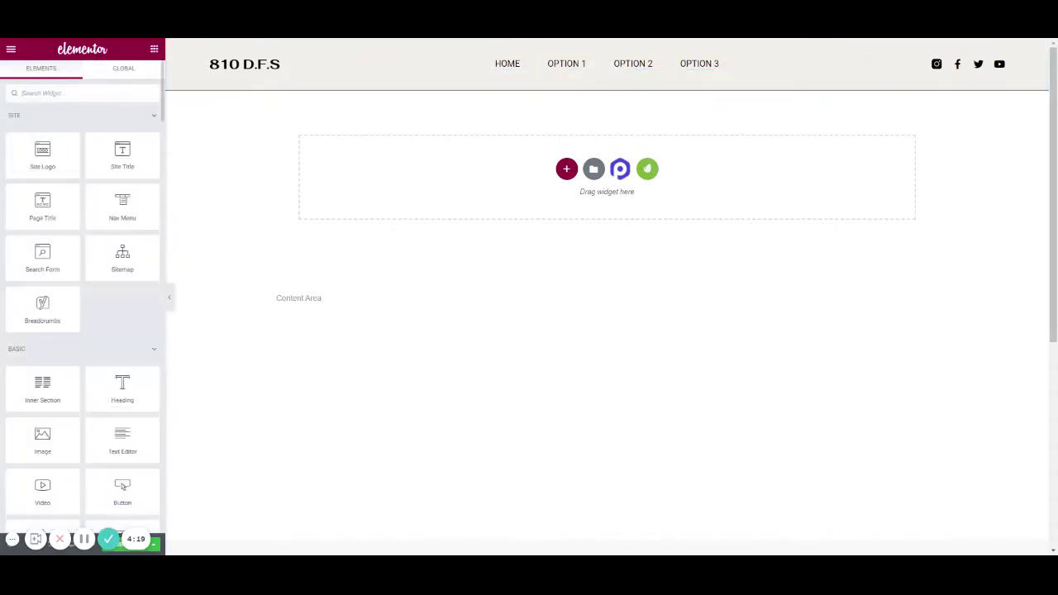
text(butt)
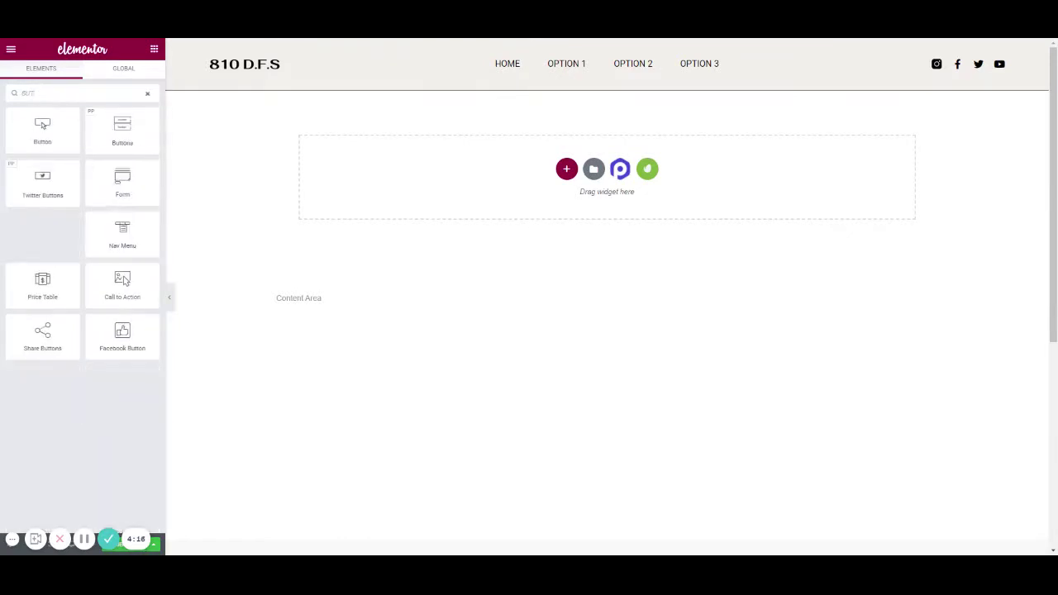
text(o)
key(BackSpace)
drag(47, 127, 794, 60)
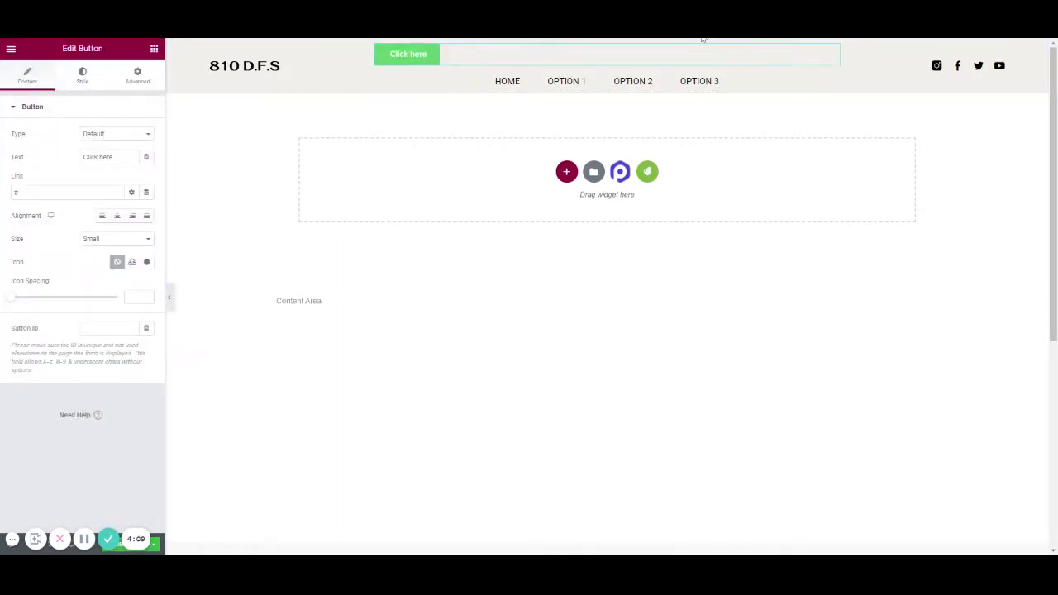
Step: Duplicate the header's middle column, leaving only the navigation menu in the original and only the button in the copy
right_click(380, 49)
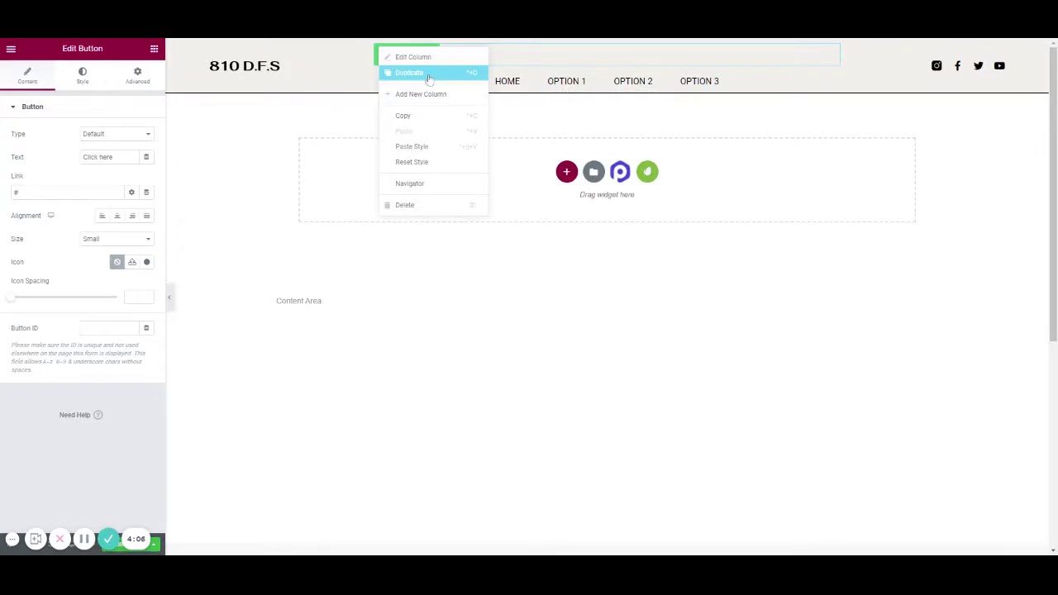
click(429, 75)
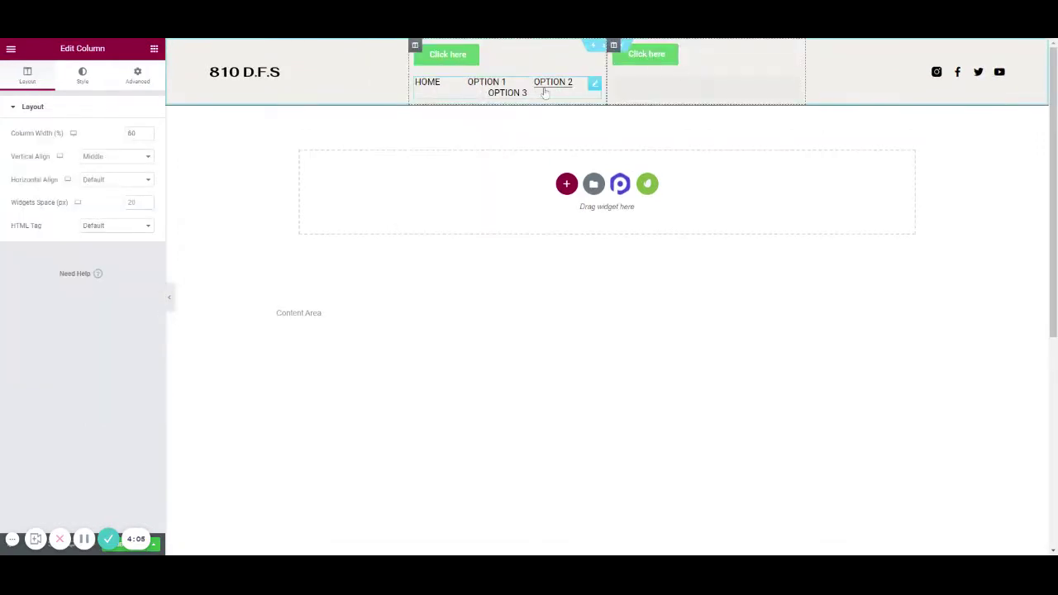
right_click(494, 56)
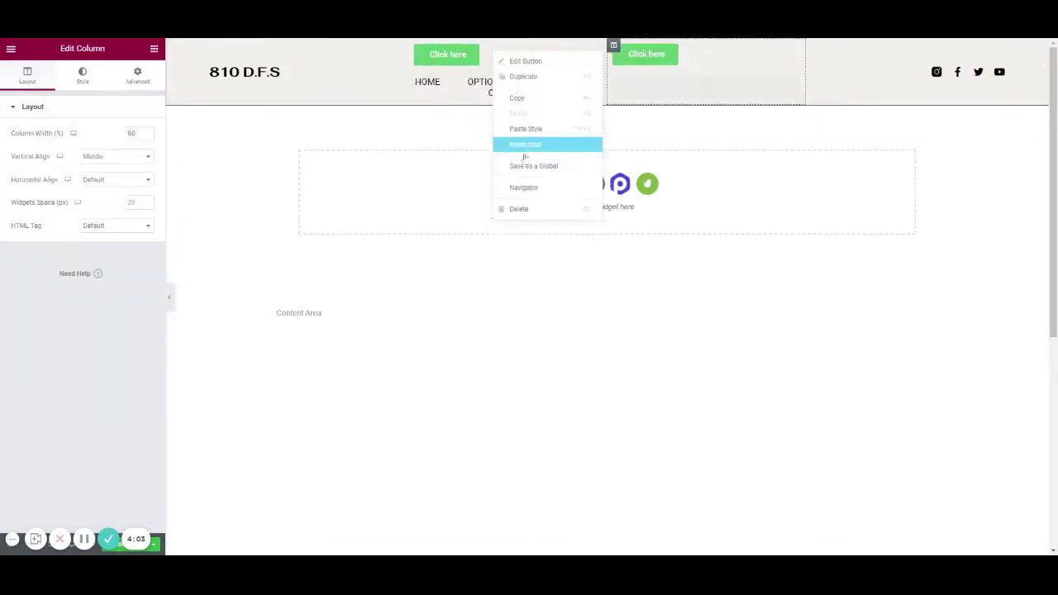
click(520, 208)
right_click(674, 86)
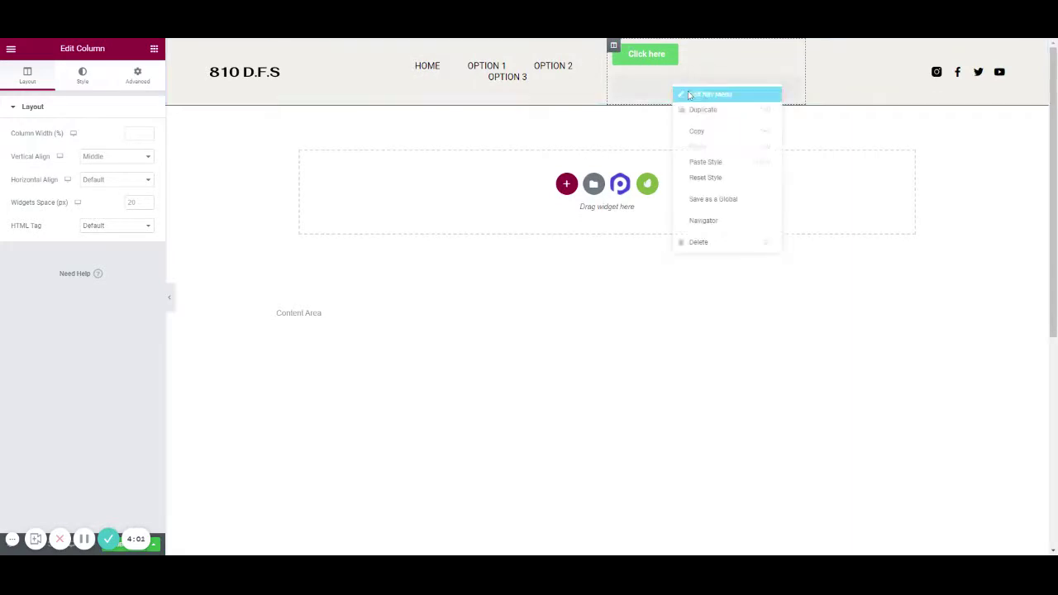
click(702, 242)
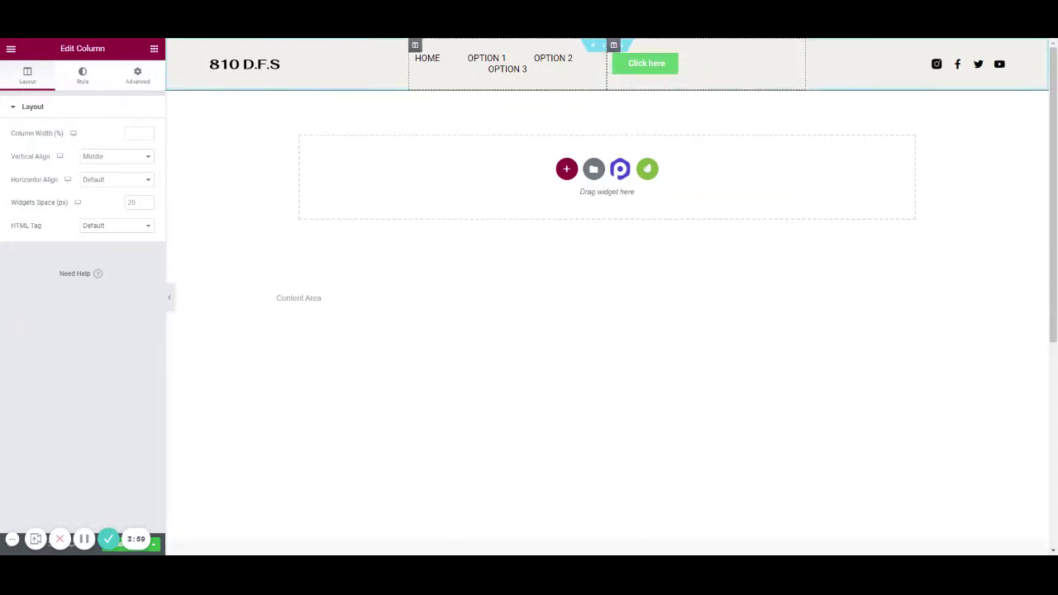
Step: Delete the social icons column and resize the header columns so the button column is about 12% wide
drag(803, 71, 899, 71)
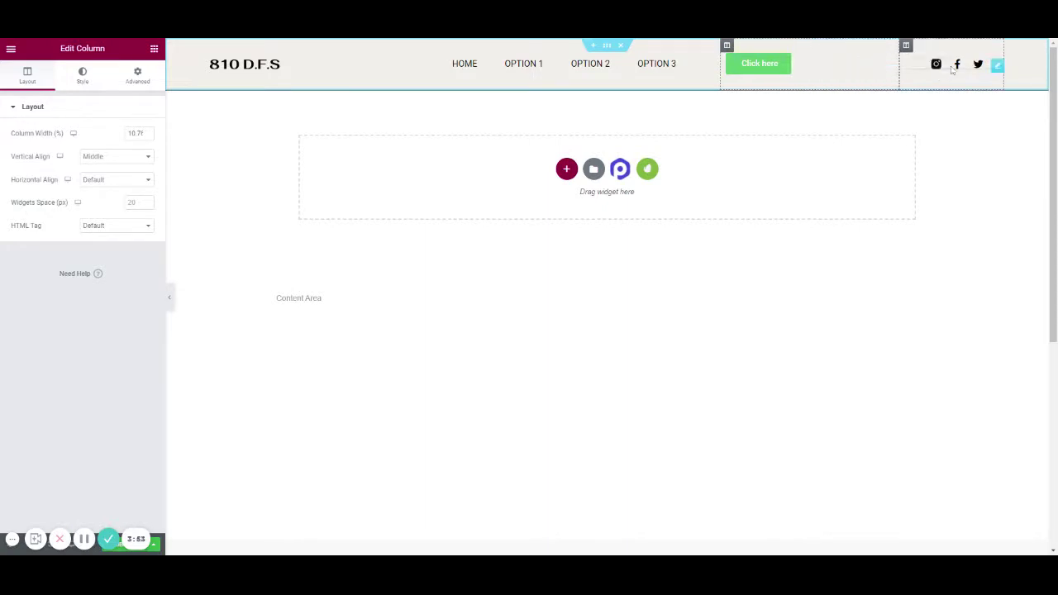
right_click(996, 66)
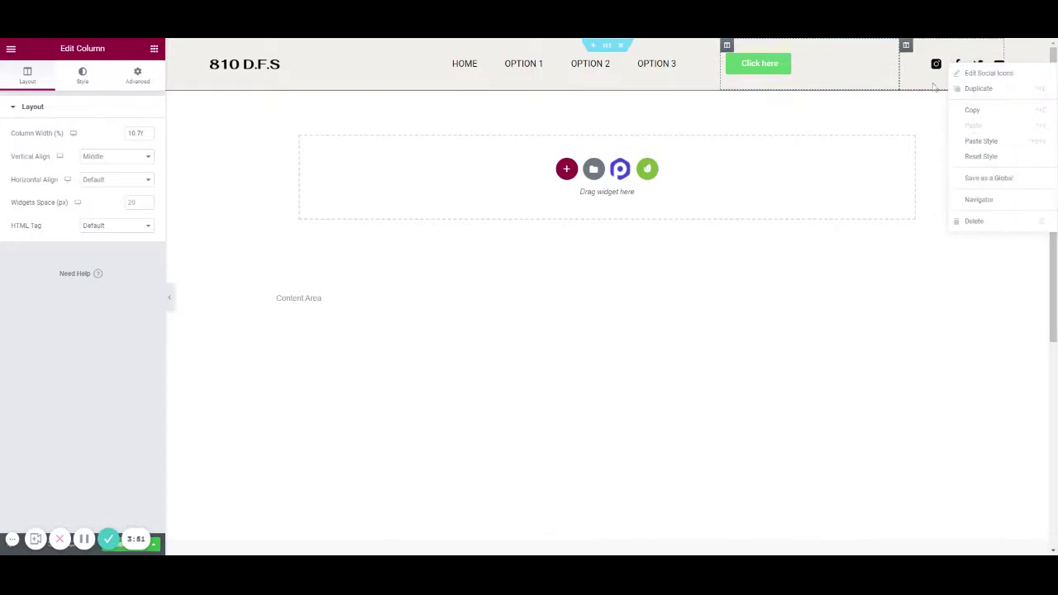
right_click(910, 49)
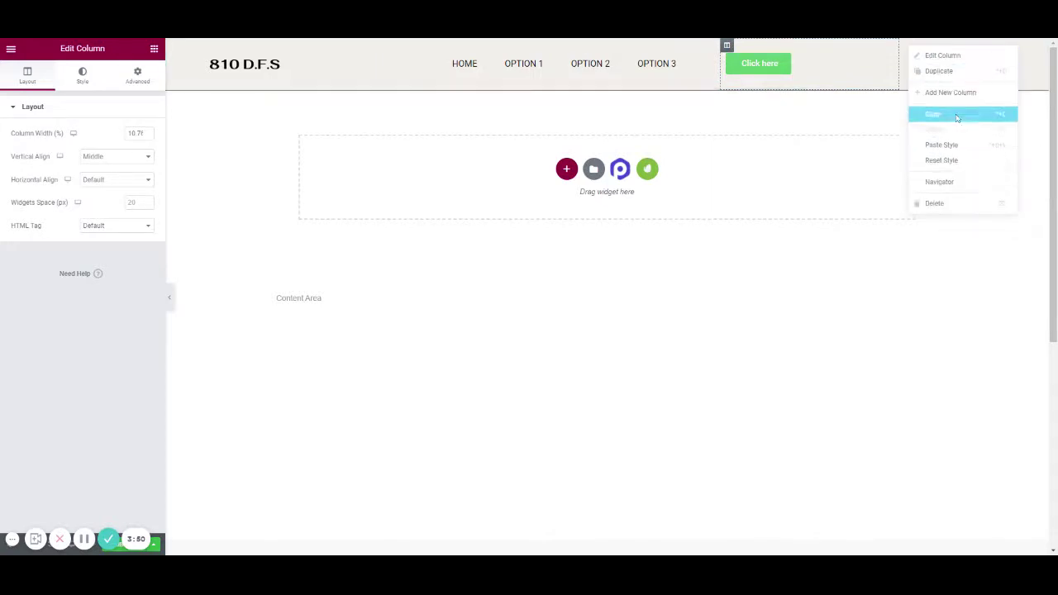
click(942, 202)
drag(740, 75, 918, 78)
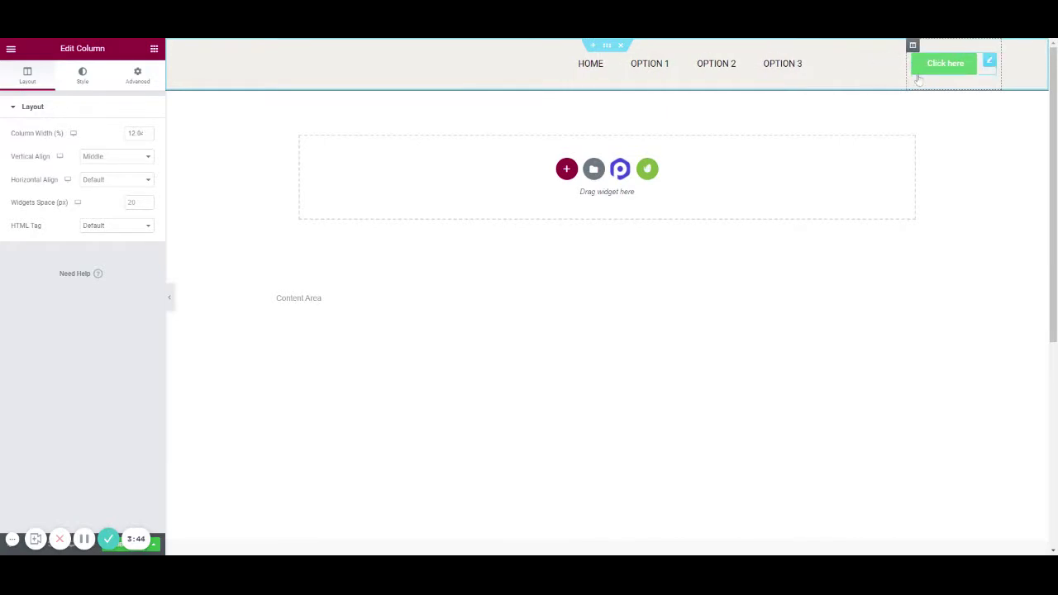
Step: Change the header button's text to BOOK NOW
click(944, 65)
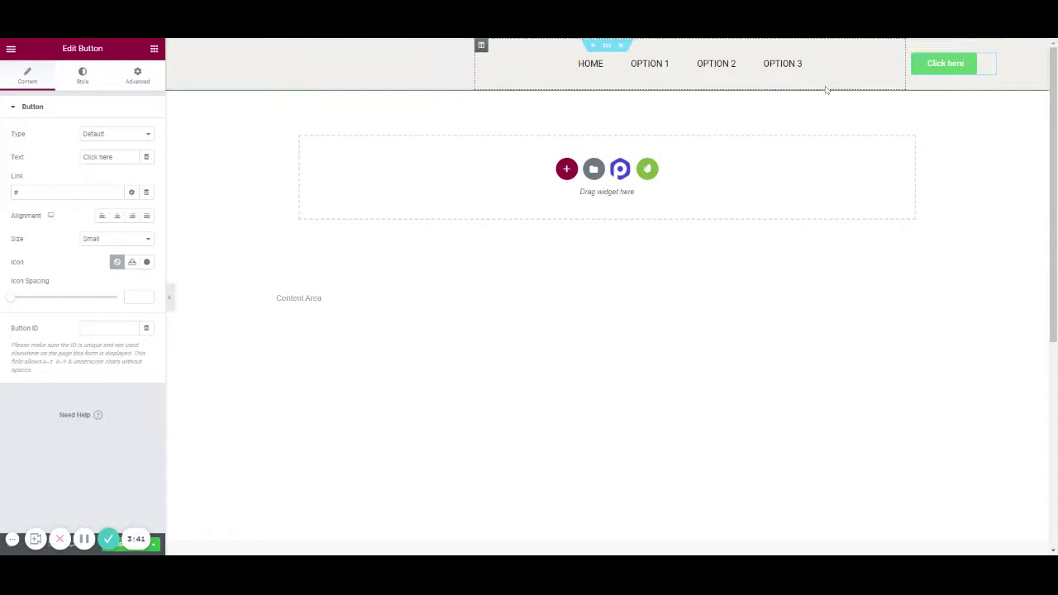
drag(83, 157, 113, 157)
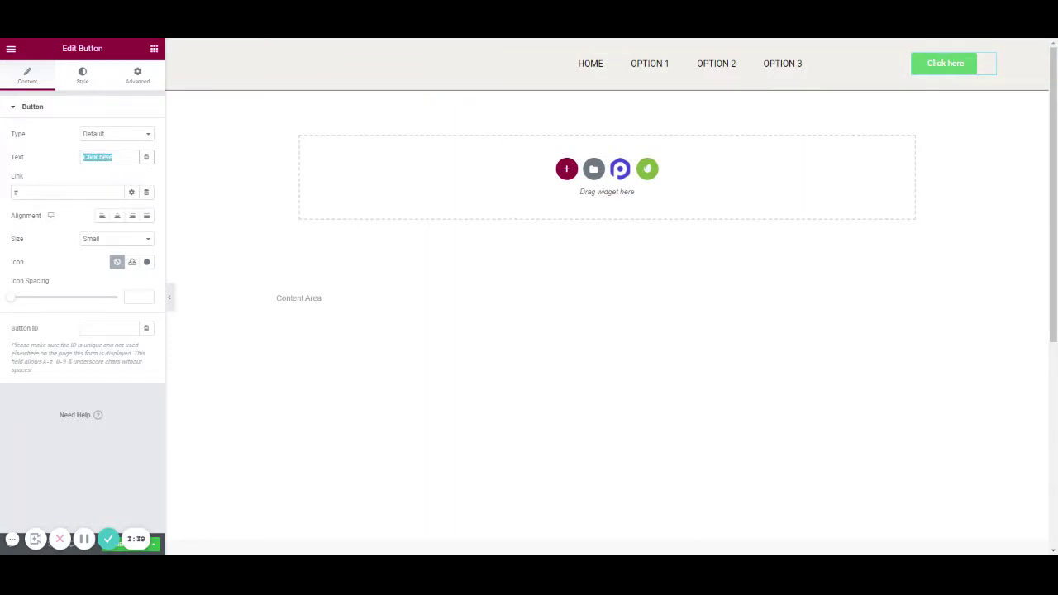
text(bOOK)
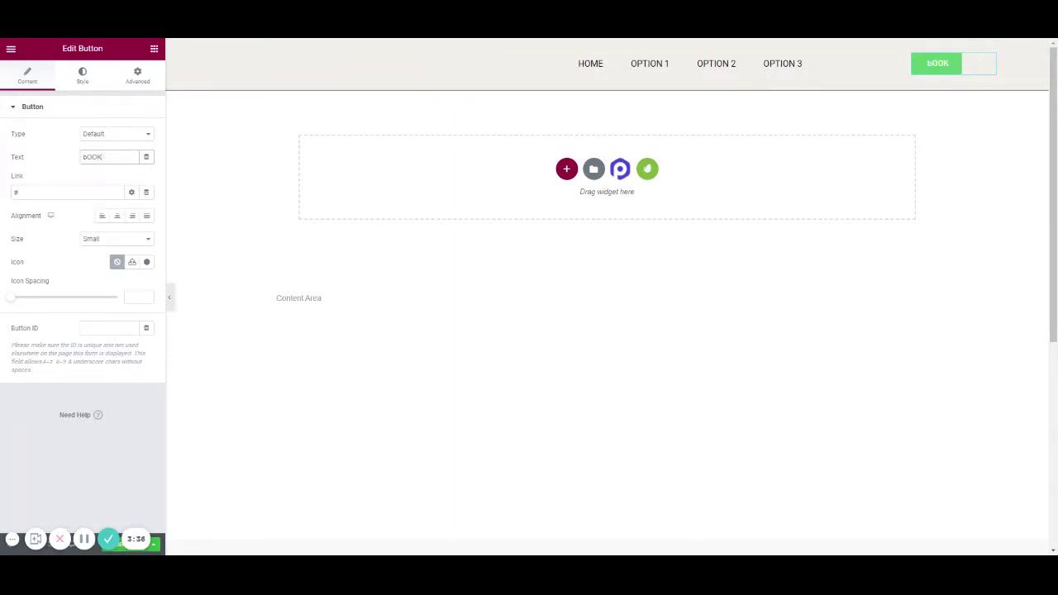
key(BackSpace)
key(BackSpace)
key(BackSpace)
key(BackSpace)
text(BOOK NOW)
Step: Replace the button's text with CONTACT US
key(ctrl+a)
text(COM)
text(TACT US)
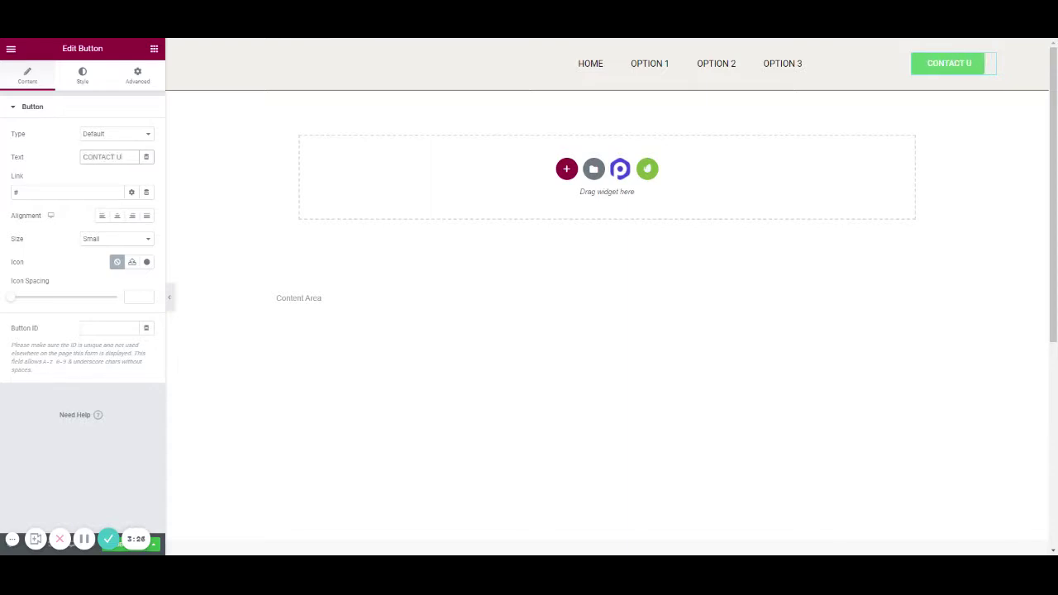
Step: Try REQUEST A CALL as the header button's text
key(BackSpace)
key(BackSpace)
key(BackSpace)
key(BackSpace)
key(BackSpace)
key(BackSpace)
key(BackSpace)
key(BackSpace)
key(BackSpace)
key(BackSpace)
text(REQ)
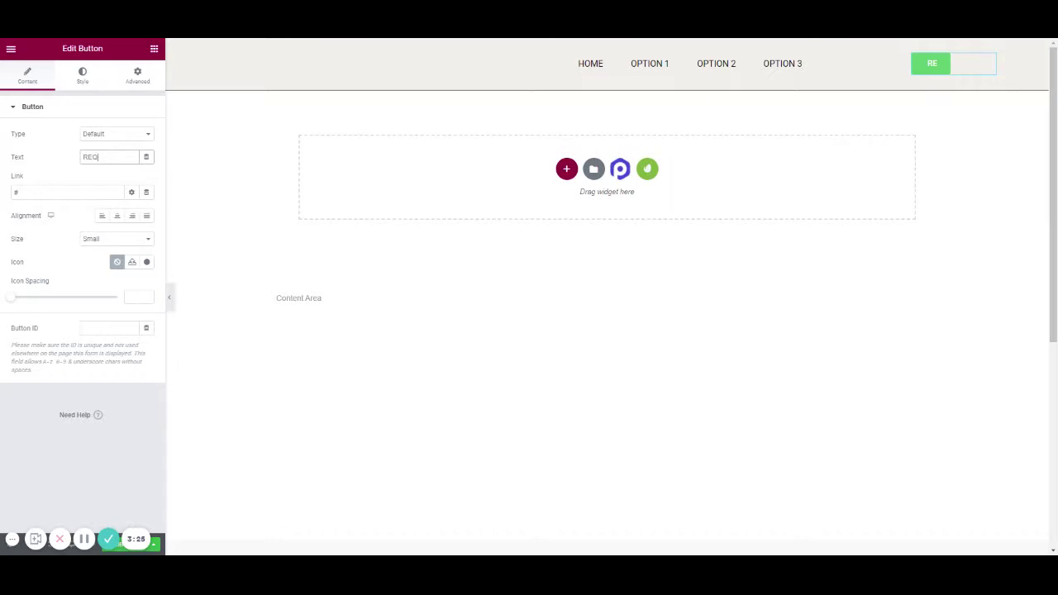
text(UEST A CALL)
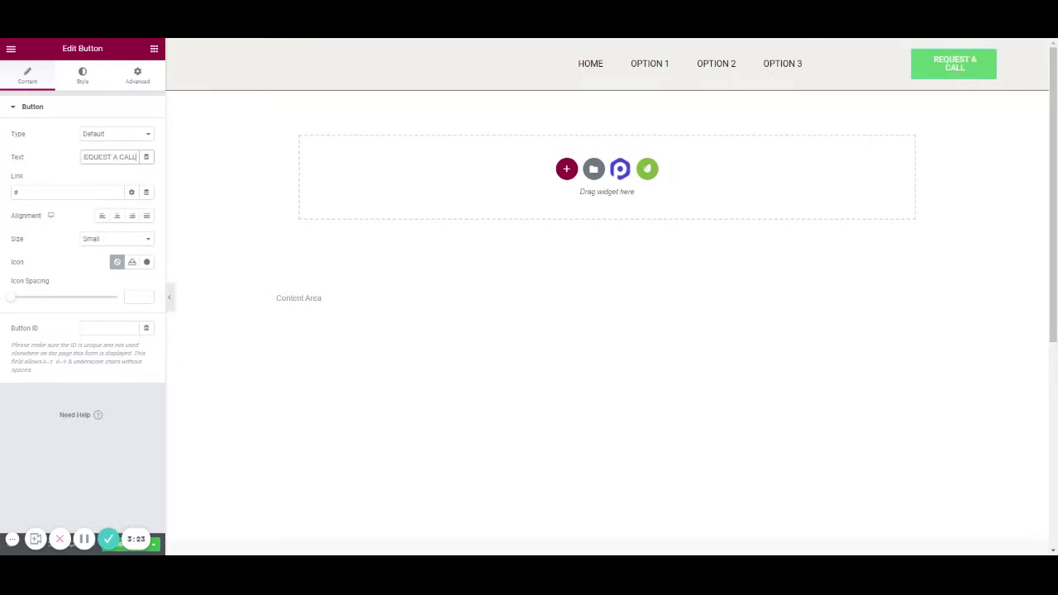
Step: Clear the header button's text and set it to CONTACT US
key(BackSpace)
key(BackSpace)
key(BackSpace)
key(BackSpace)
key(BackSpace)
key(BackSpace)
key(BackSpace)
key(BackSpace)
key(BackSpace)
key(BackSpace)
key(BackSpace)
key(BackSpace)
key(BackSpace)
key(BackSpace)
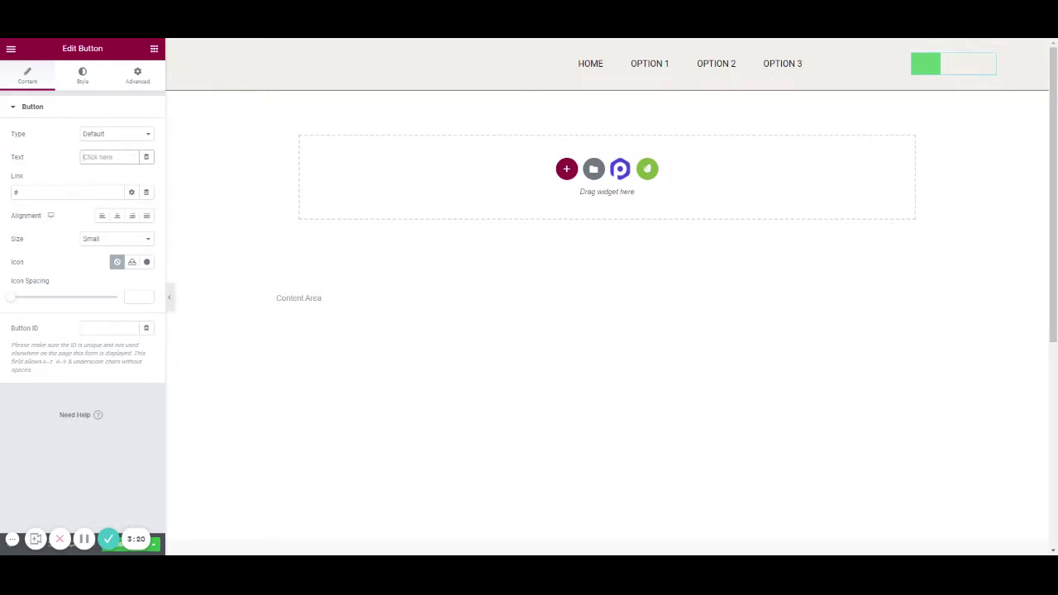
text(CONTACT US)
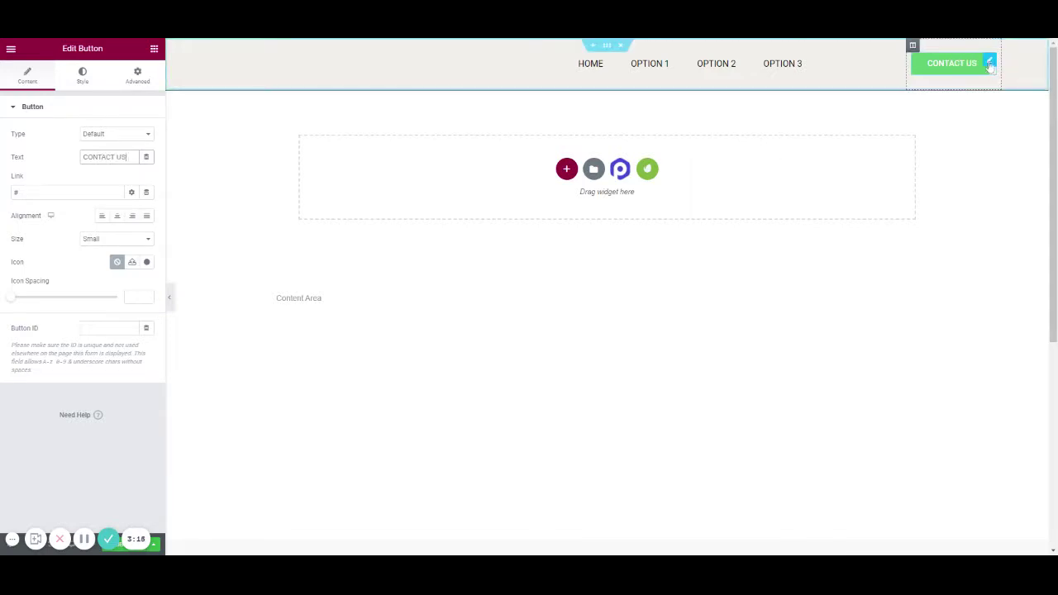
Step: Try the CONTACT US button in the header's first column and return it to the last column
drag(988, 66, 300, 66)
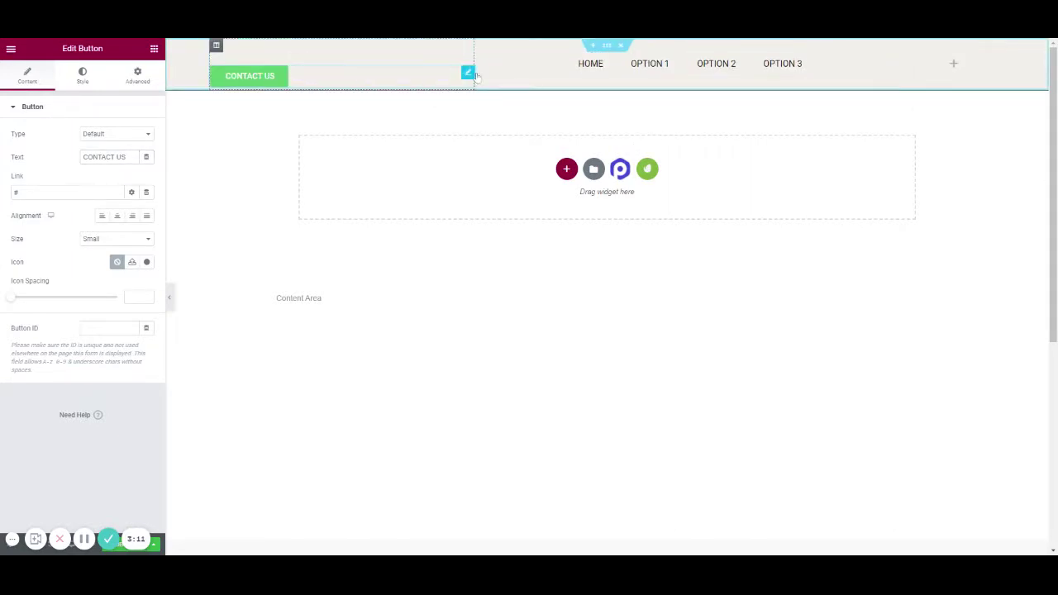
drag(475, 75, 992, 91)
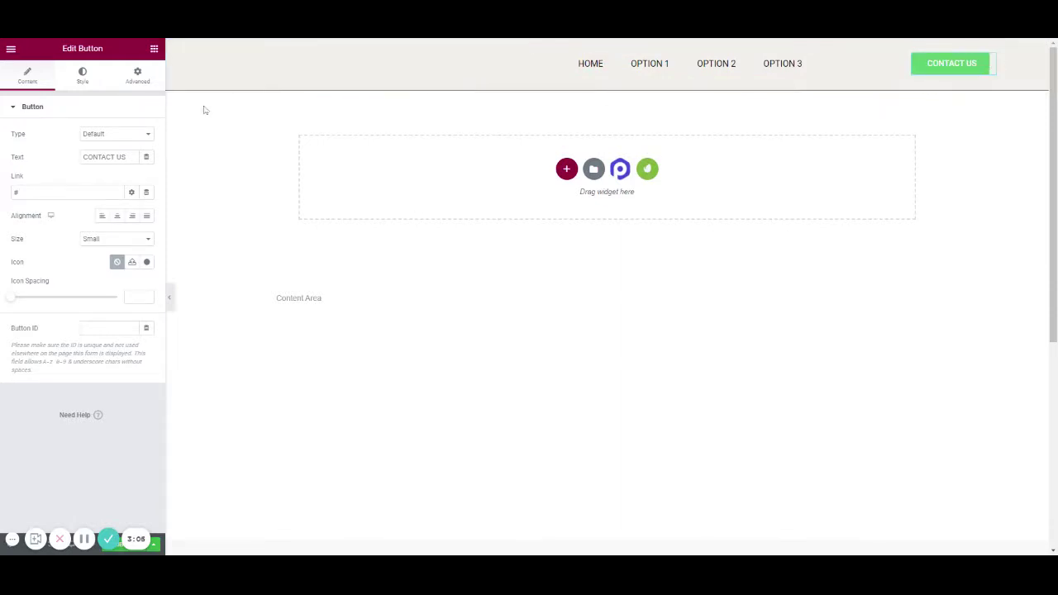
Step: Set the CONTACT US button's background colour to black
click(82, 79)
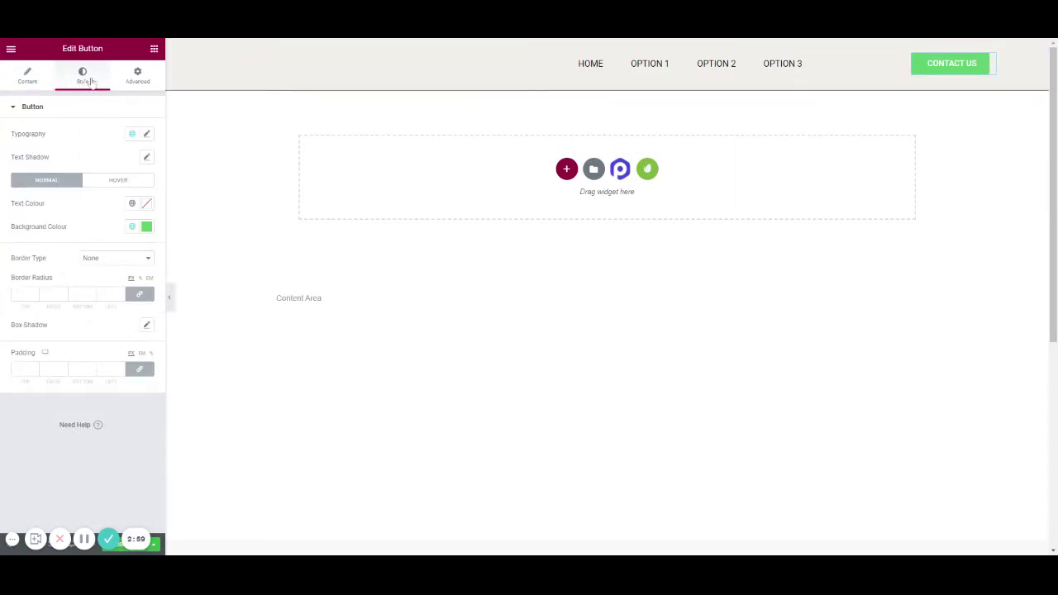
click(146, 227)
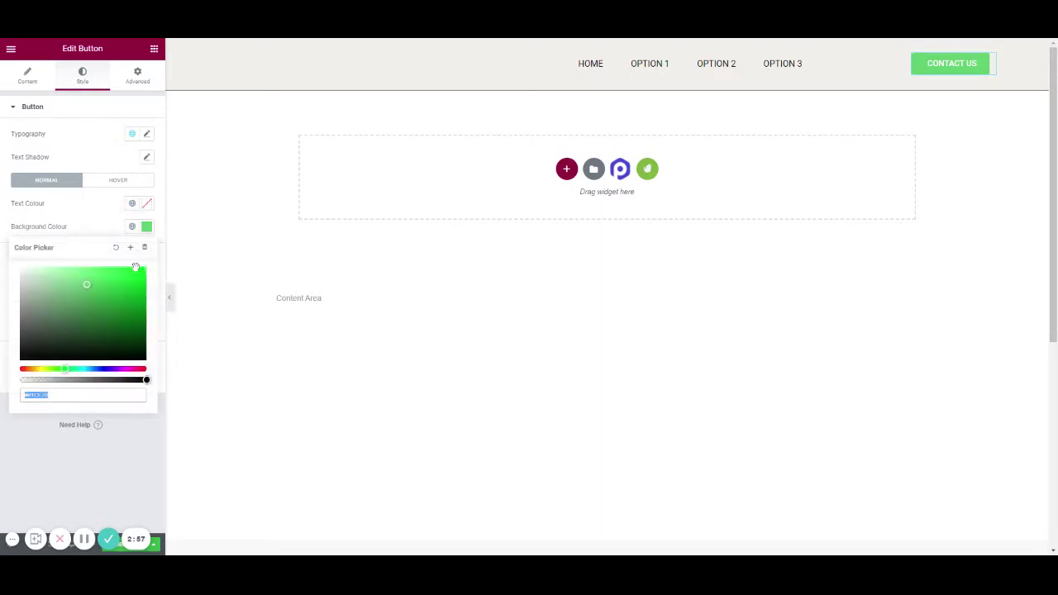
text(#000000)
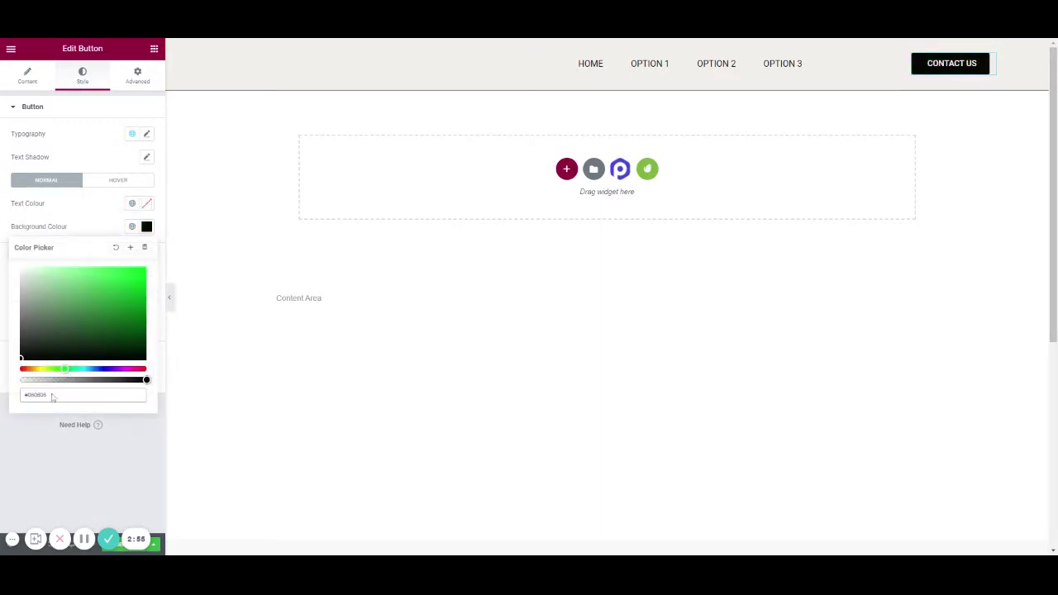
click(95, 220)
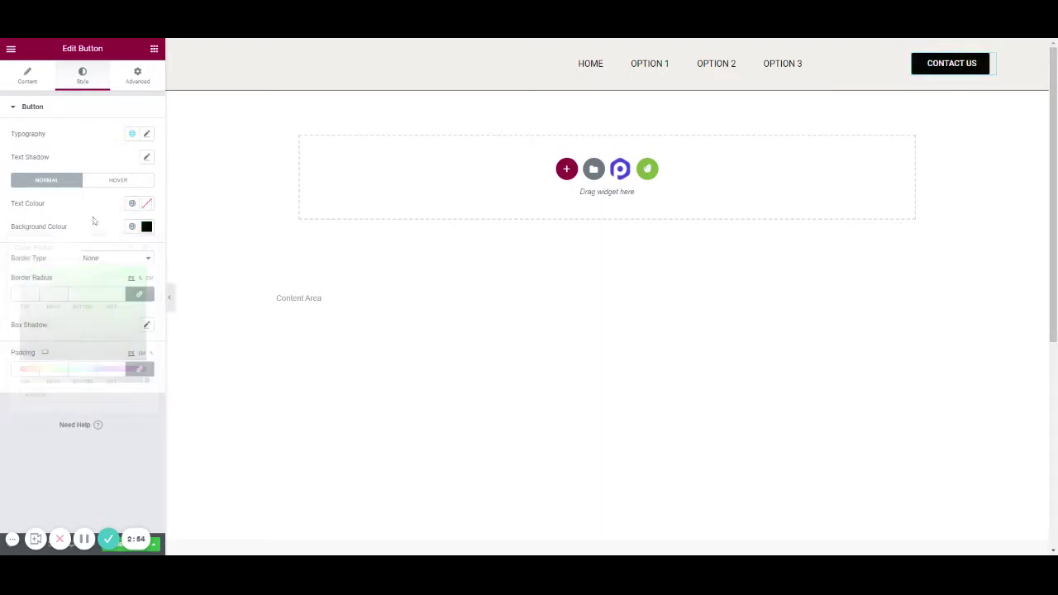
Step: Examine the CONTACT US button's font family options and the navigation menu's typography settings for comparison
click(146, 134)
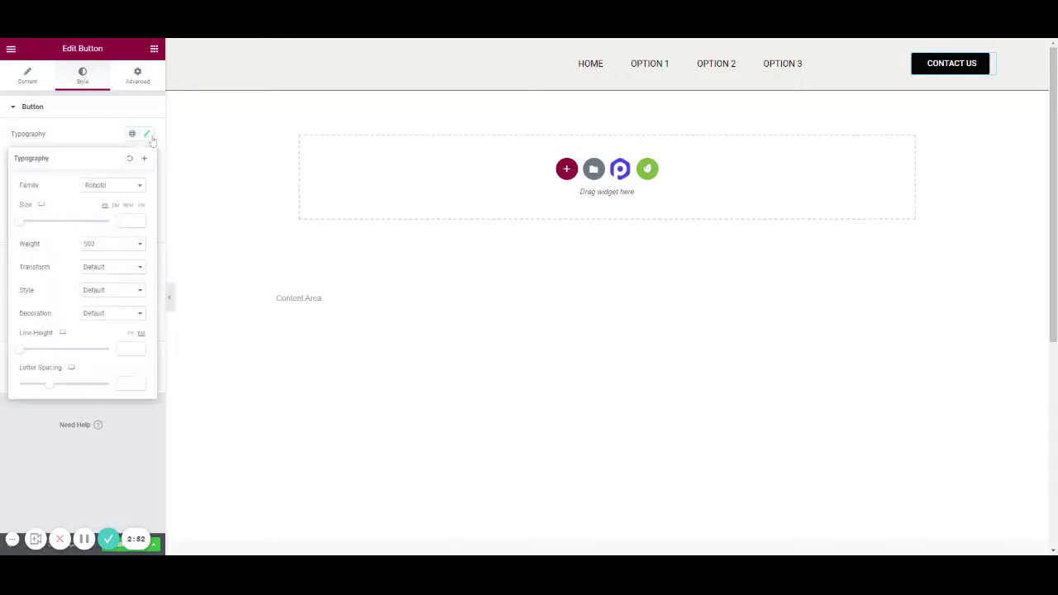
click(129, 186)
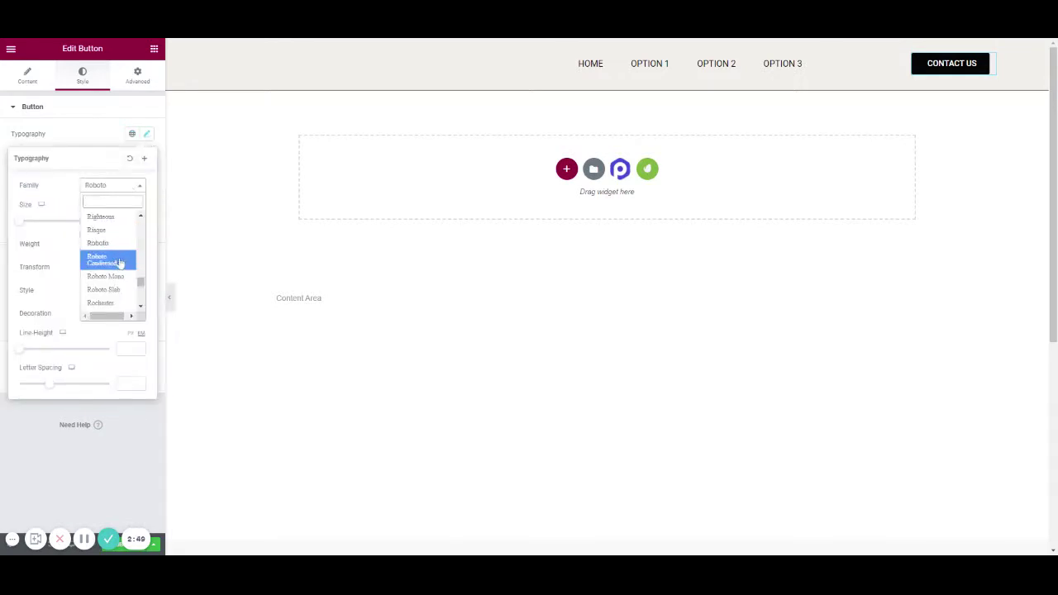
scroll(107, 281, down, 2)
click(630, 67)
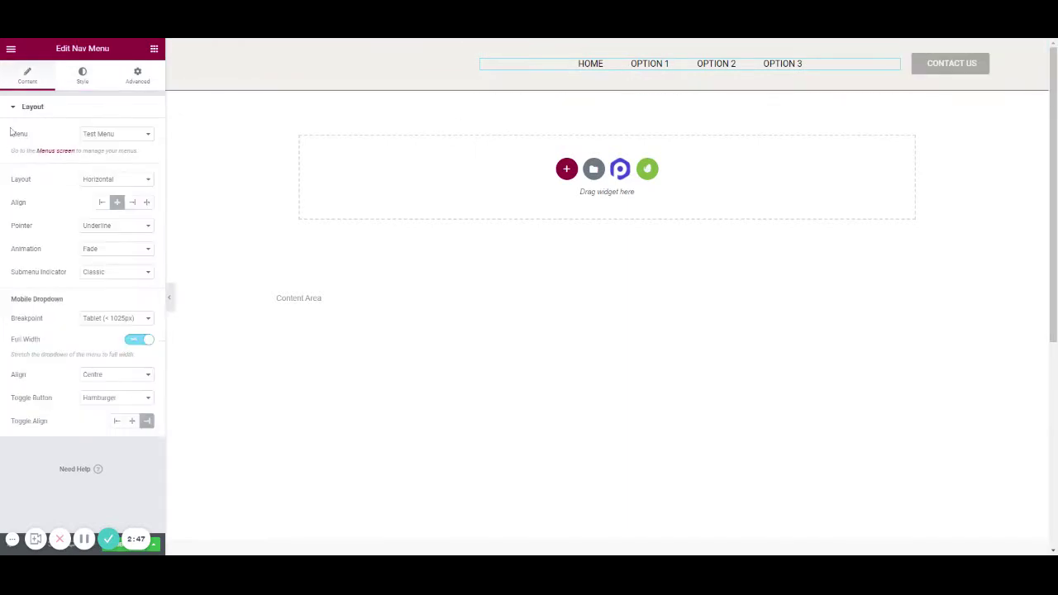
click(83, 77)
click(147, 135)
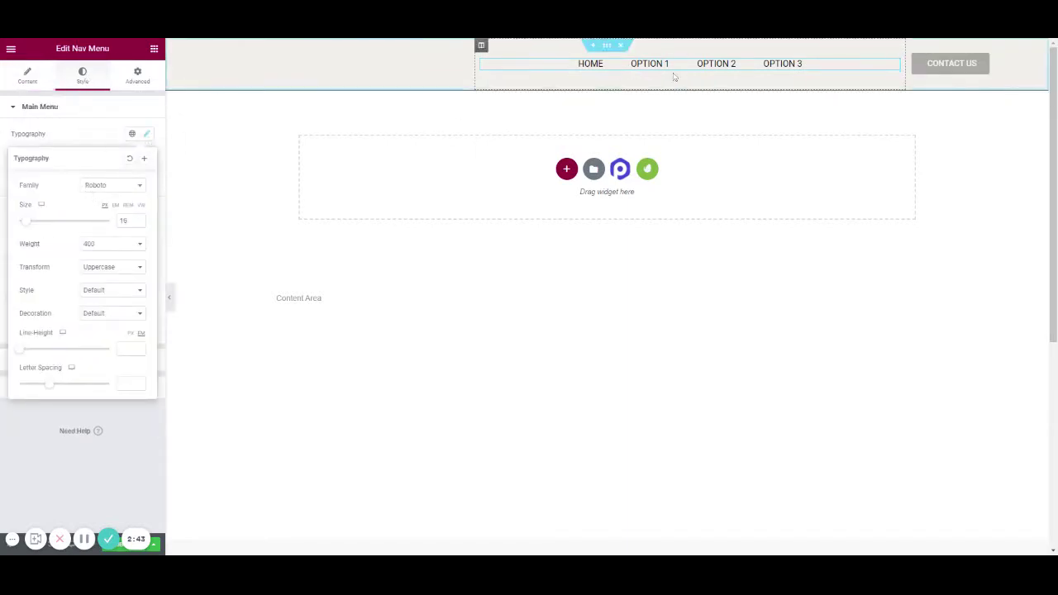
Step: Set the CONTACT US button's typography size to 16 px
click(715, 67)
click(952, 63)
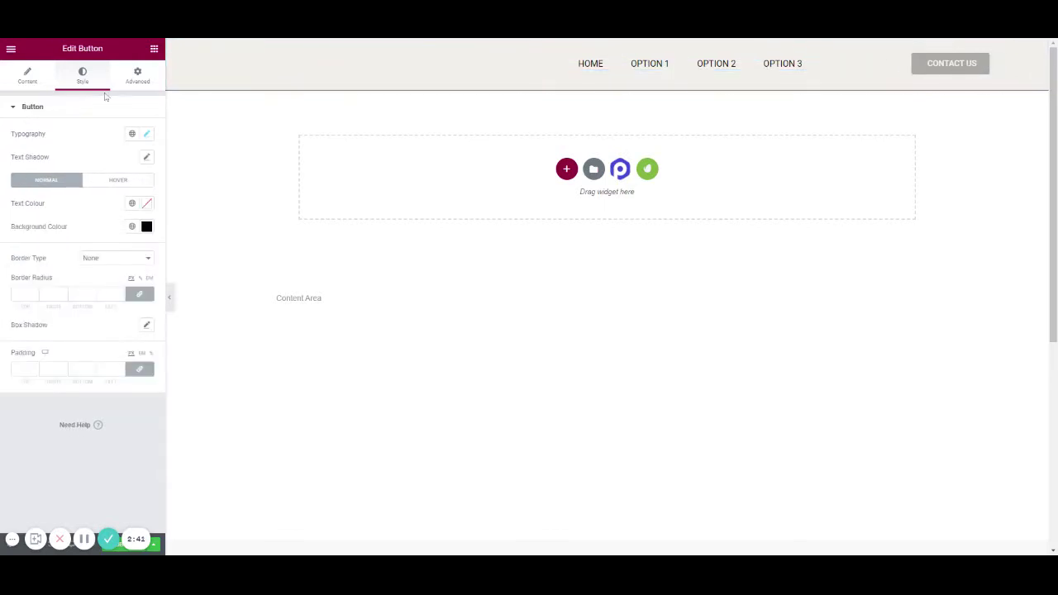
click(147, 134)
click(99, 142)
click(145, 137)
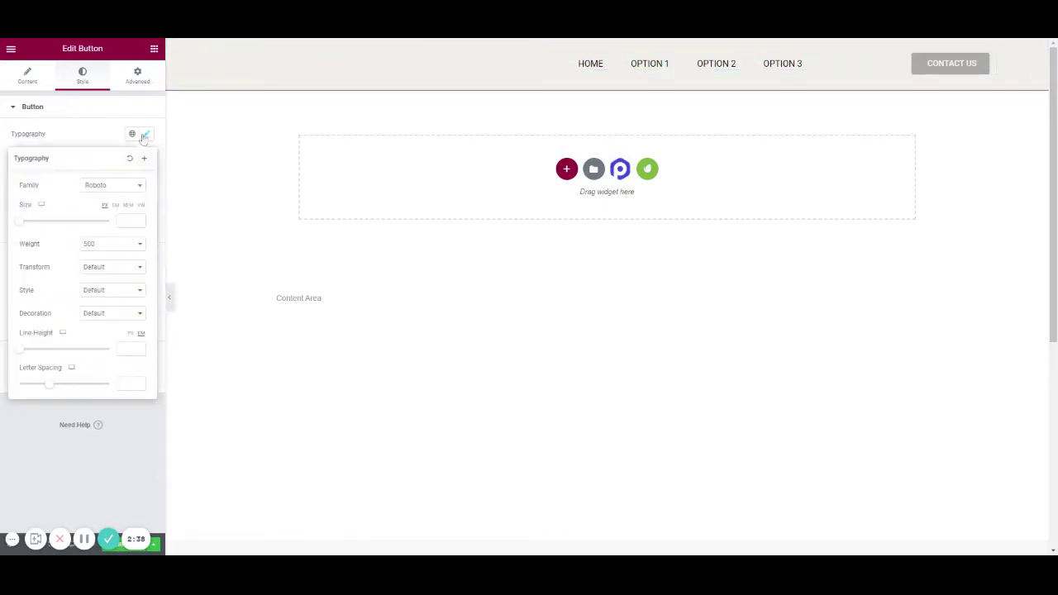
click(86, 132)
click(147, 136)
click(139, 219)
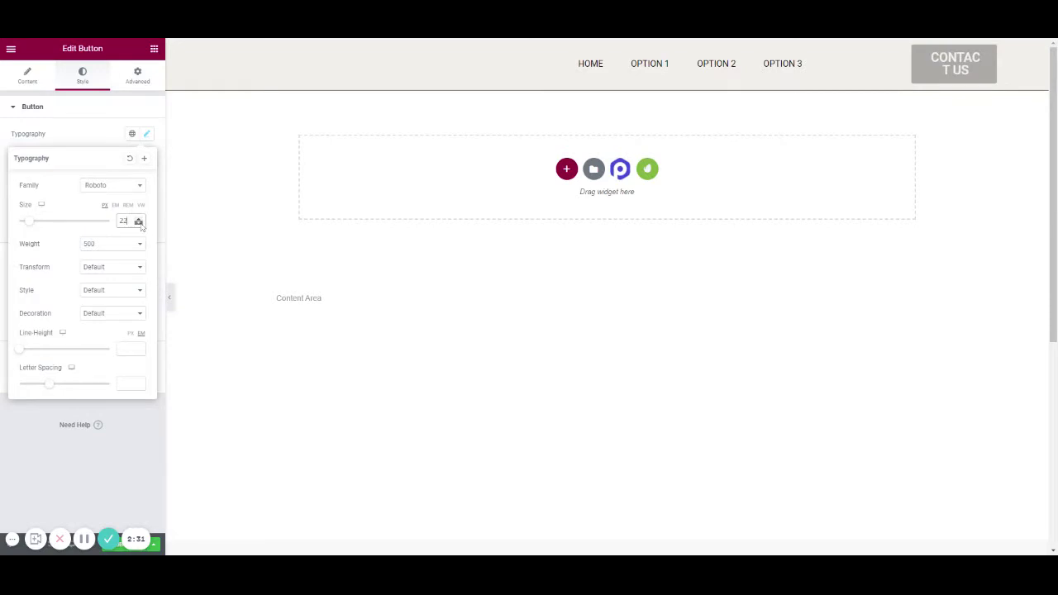
click(139, 224)
click(138, 218)
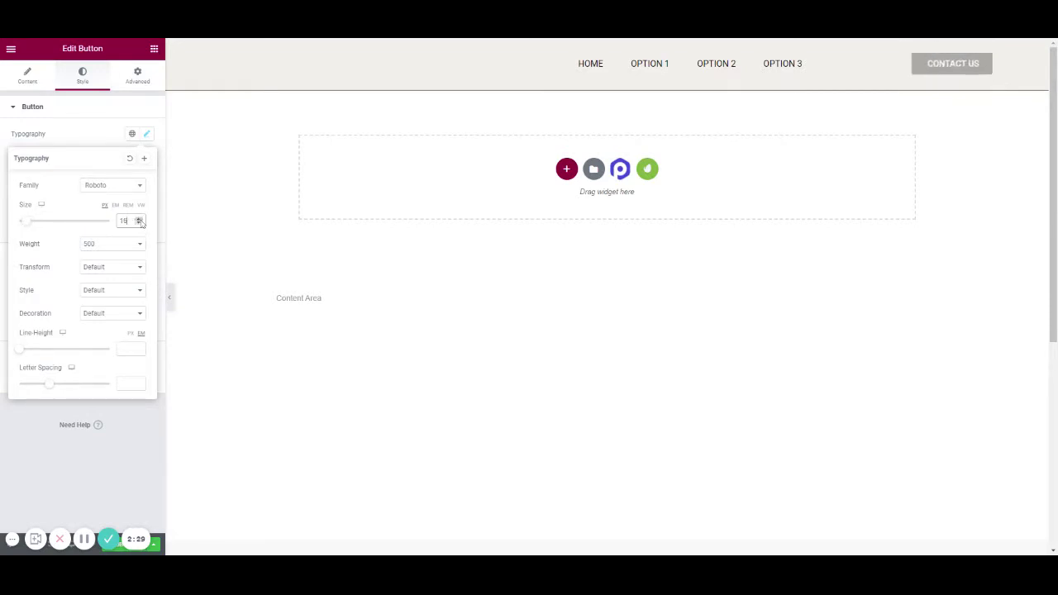
click(42, 107)
Step: Reduce the CONTACT US button's icon spacing to the low end of its range
click(27, 76)
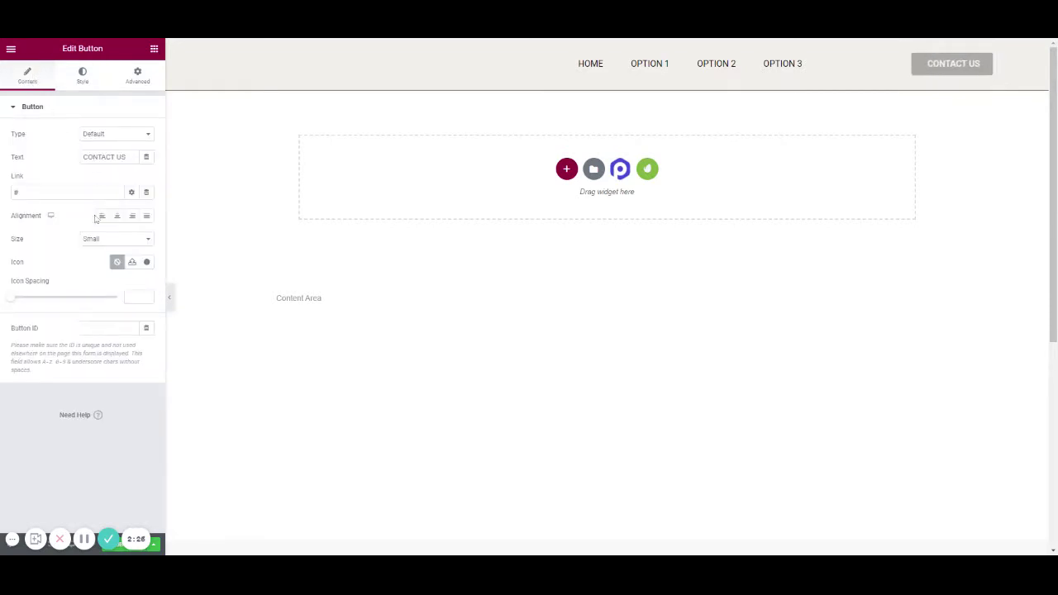
mouse_move(12, 297)
mouse_down()
mouse_move(71, 300)
mouse_move(13, 303)
mouse_up()
Step: Round the CONTACT US button's corners with a linked border radius of 45 px on all sides
click(85, 77)
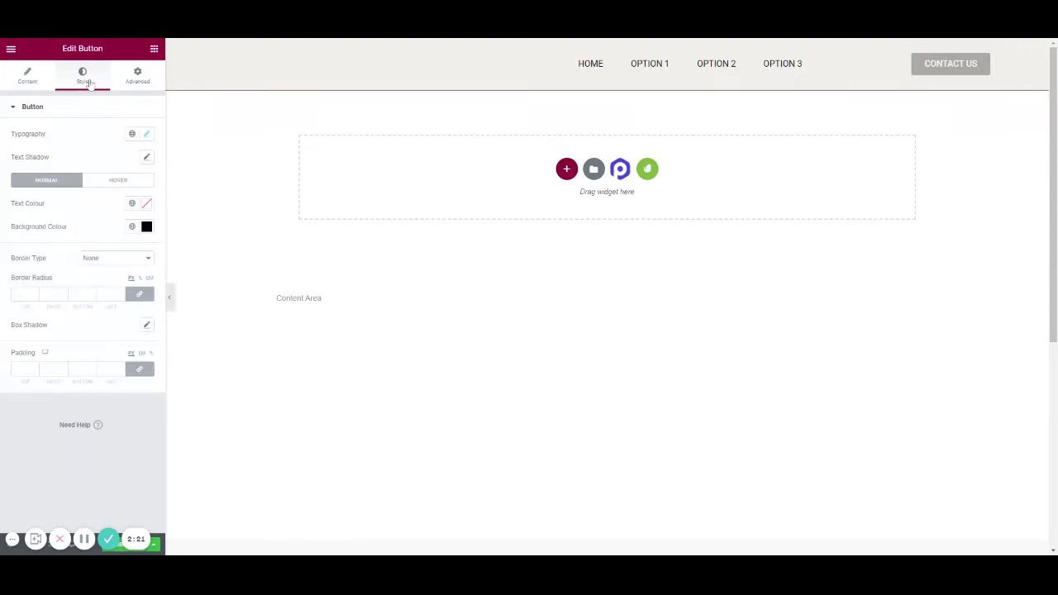
click(138, 294)
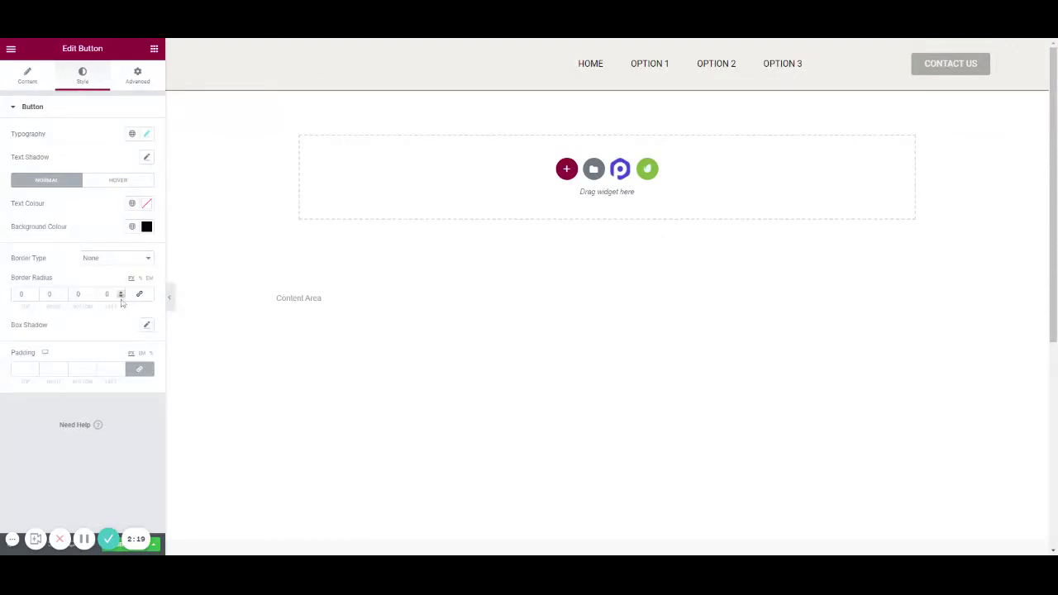
click(121, 300)
click(139, 294)
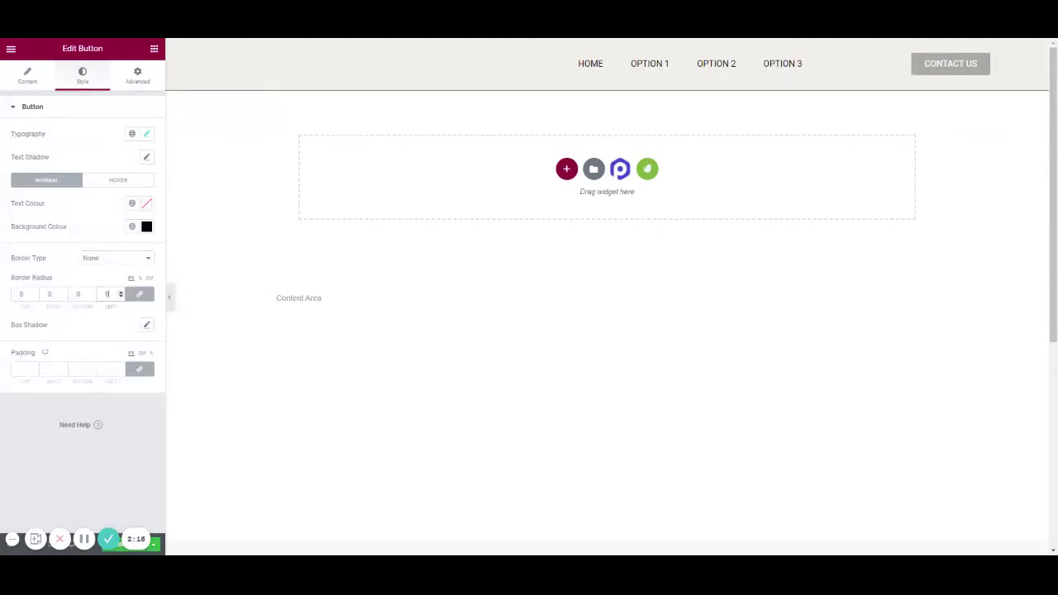
text(10)
click(120, 293)
Step: Give the CONTACT US button a solid border with a width of 3 on all sides
click(136, 273)
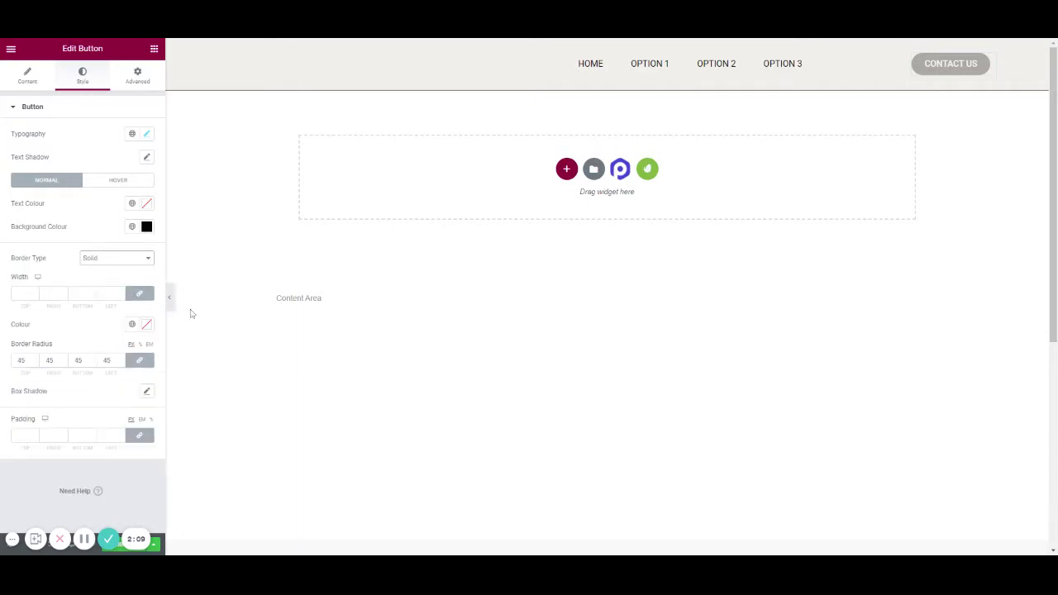
click(120, 292)
click(121, 294)
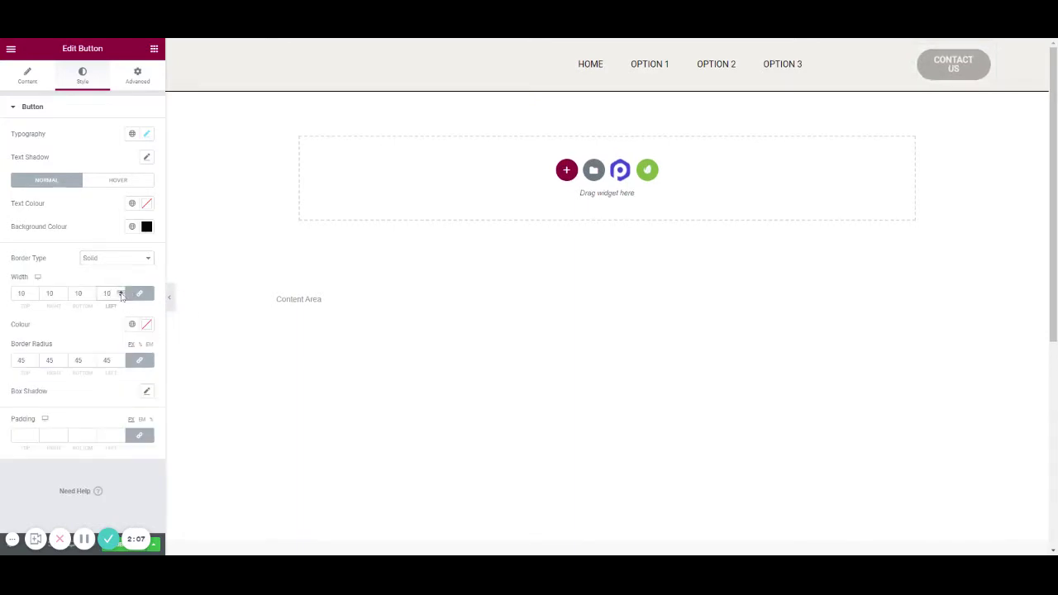
click(121, 297)
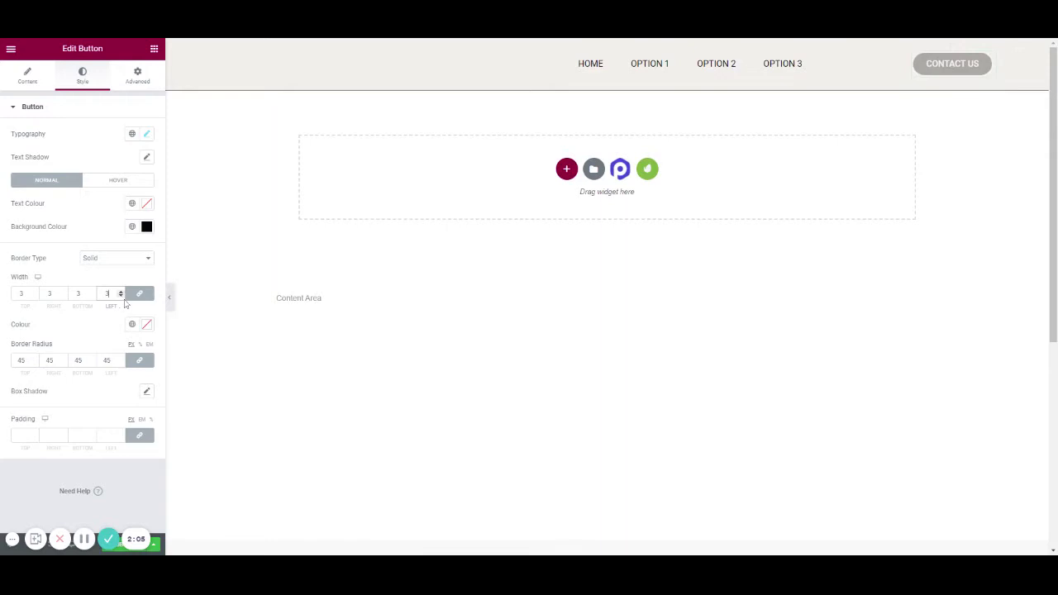
Step: Set the CONTACT US button's border colour to pure red, #FF0000
click(146, 325)
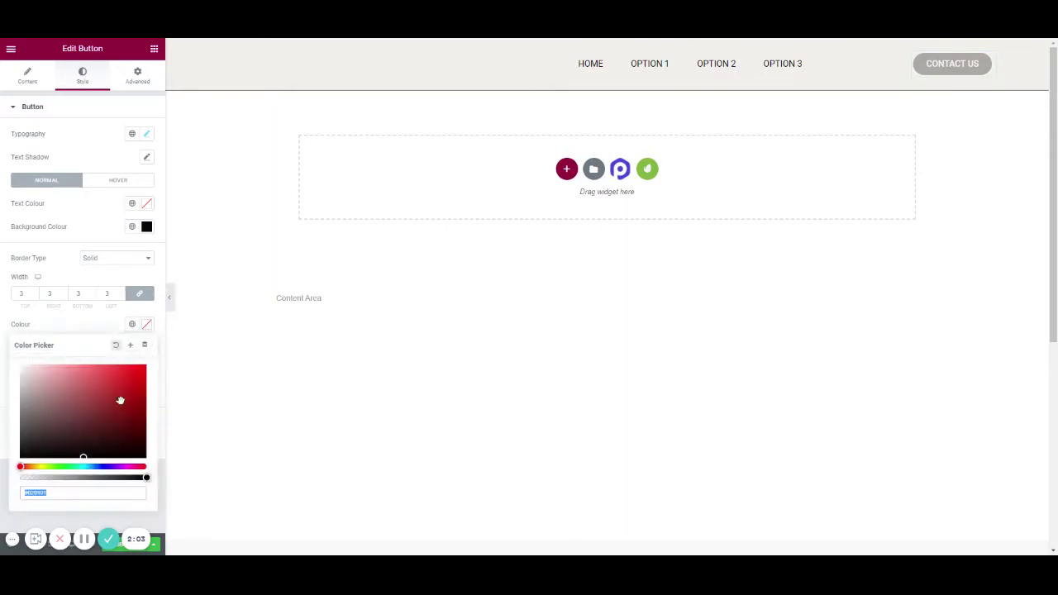
click(54, 374)
drag(53, 374, 166, 363)
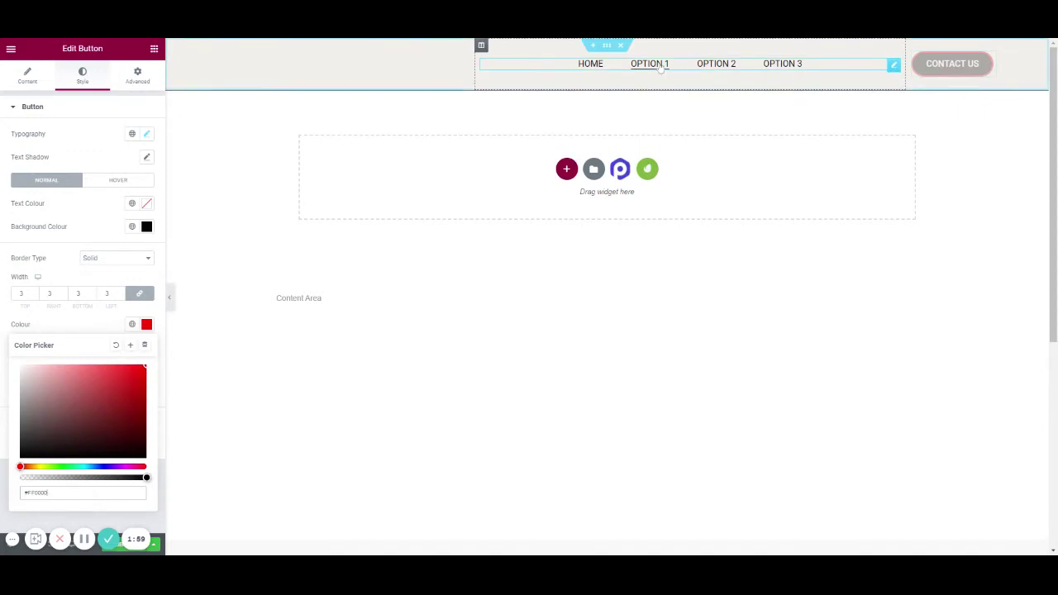
Step: Open the header navigation menu's style settings
click(873, 71)
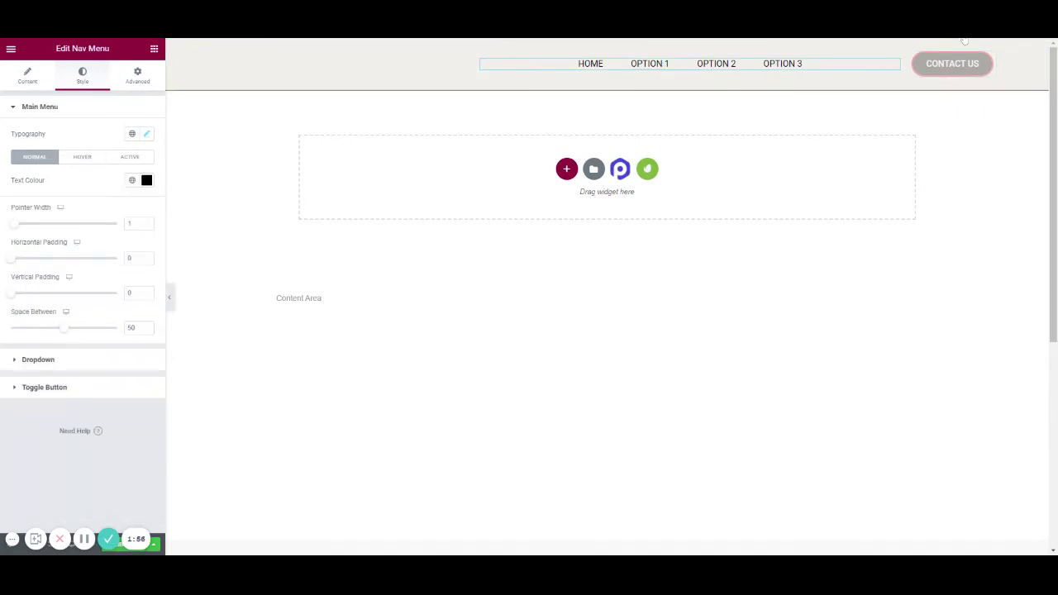